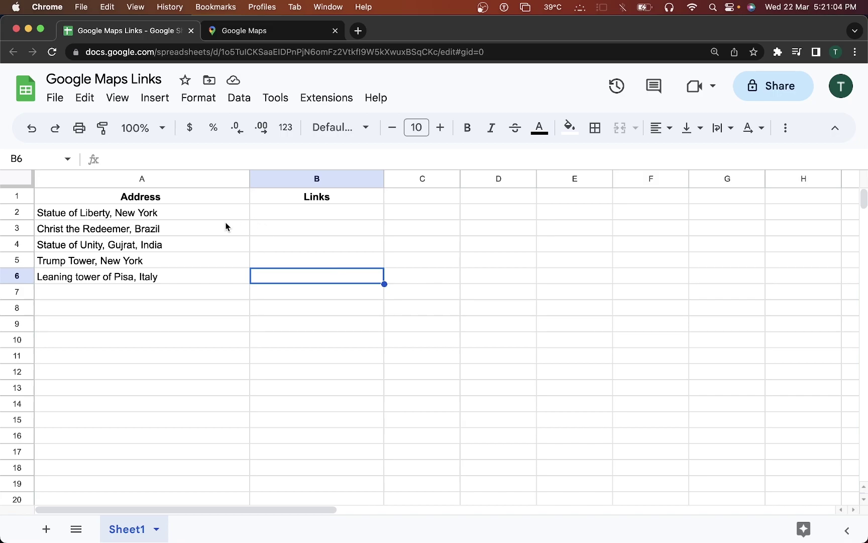
Step: Look over the address and Links columns, then copy the Statue of Liberty address from A2
drag(161, 213, 149, 272)
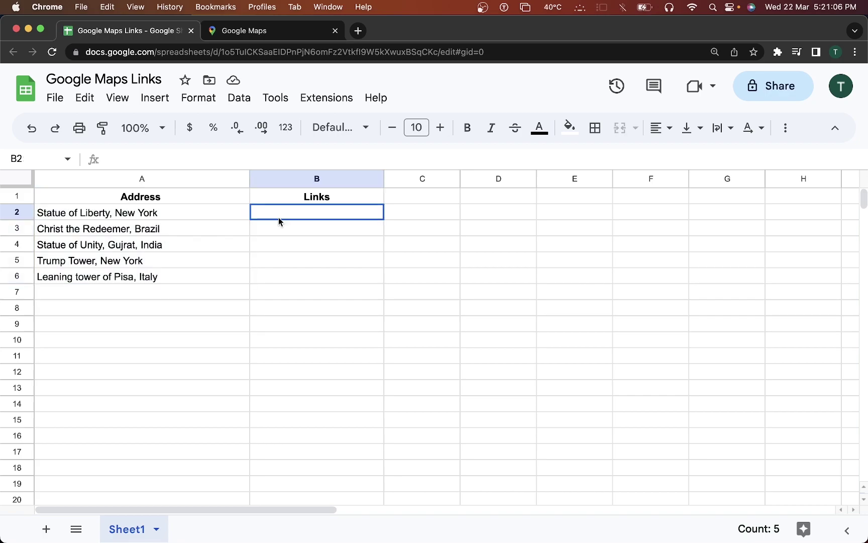
mouse_move(279, 217)
mouse_down()
mouse_move(275, 278)
mouse_move(273, 216)
mouse_move(296, 260)
mouse_up()
click(126, 213)
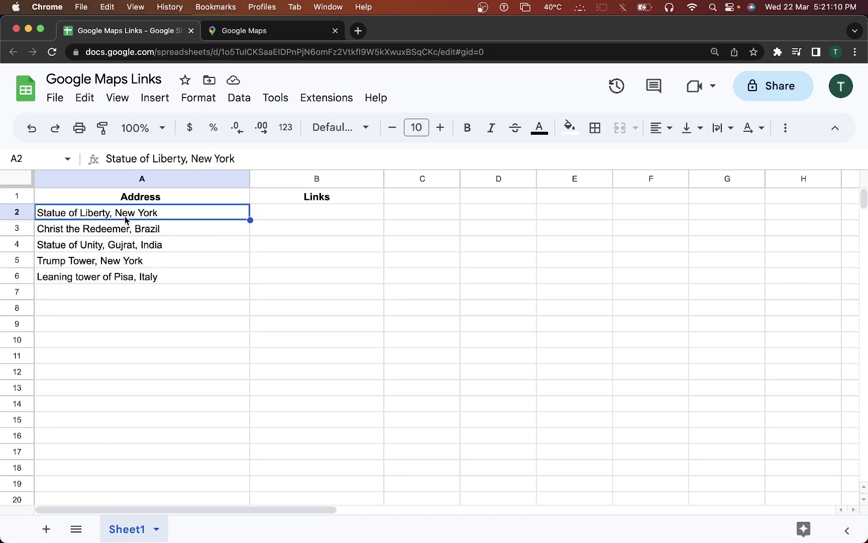
key(super+c)
Step: Search Google Maps for the Statue of Liberty address, checking back on the spreadsheet
click(224, 31)
click(84, 81)
key(super+v)
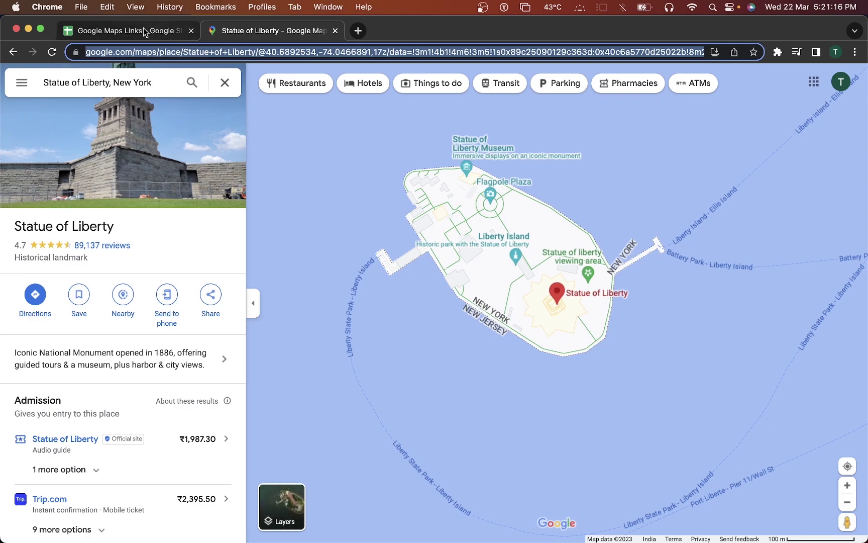
click(145, 33)
click(230, 31)
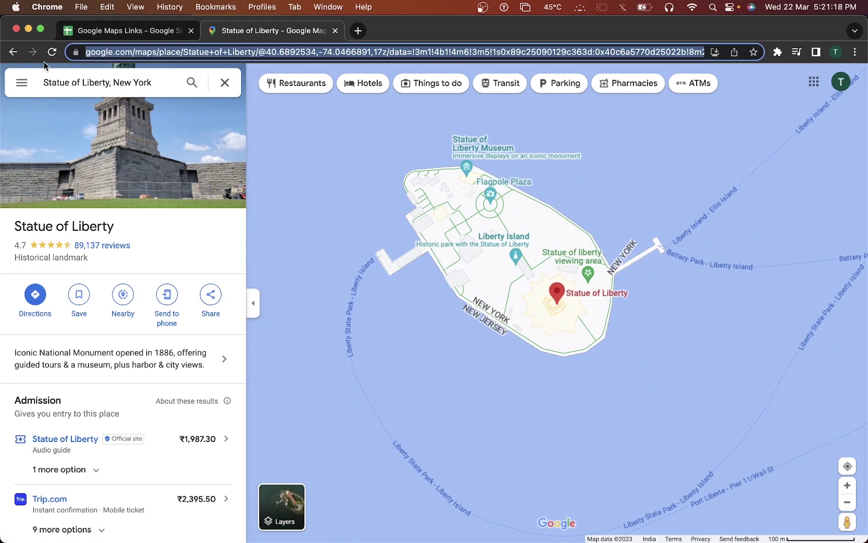
text(ma)
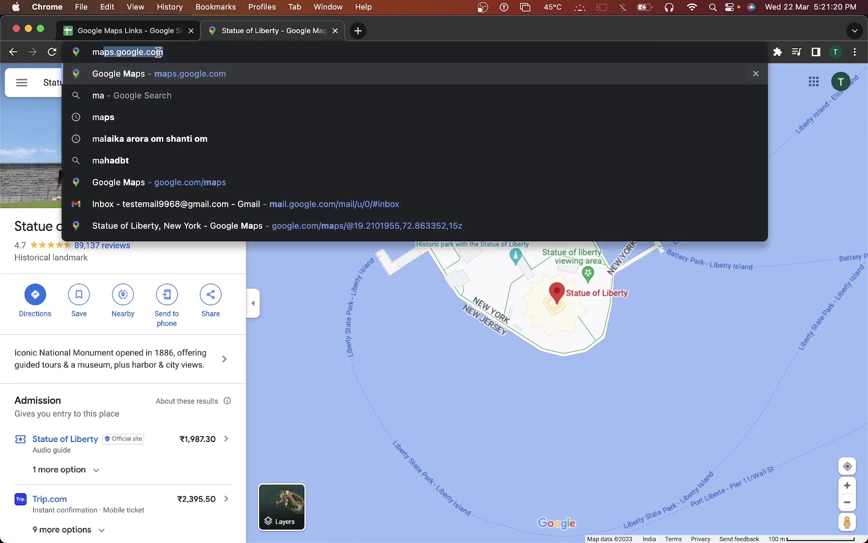
key(Return)
Step: Back in the address sheet, select A2:A6, B5 and A2, then open a new browser tab
key(ctrl+shift+Tab)
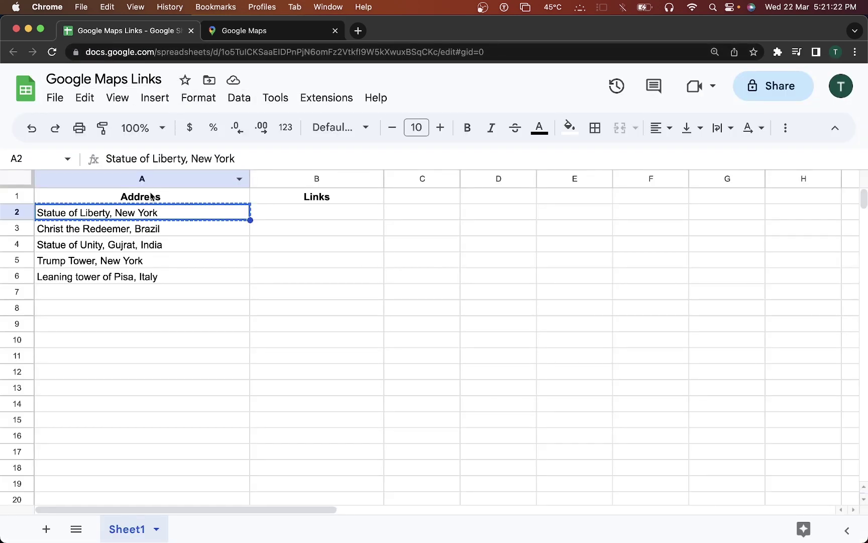
key(ctrl+Tab)
click(102, 29)
drag(161, 217, 159, 277)
click(319, 260)
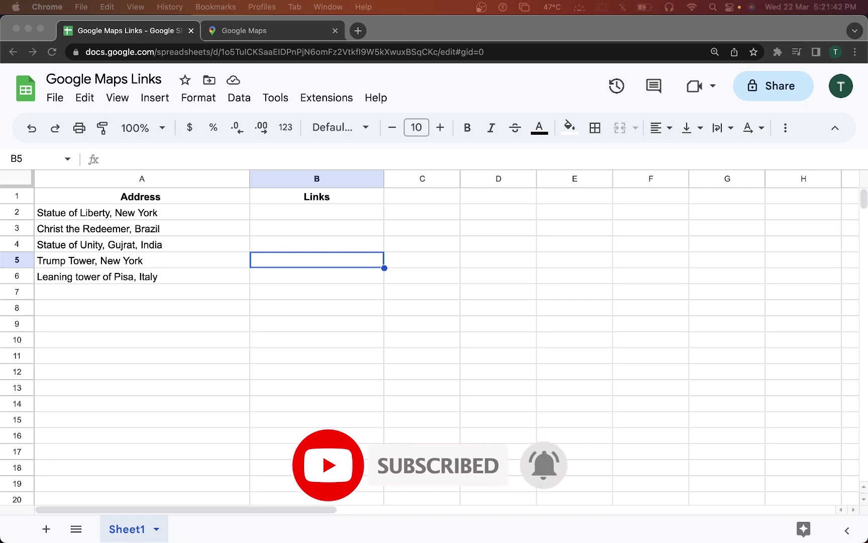
click(218, 212)
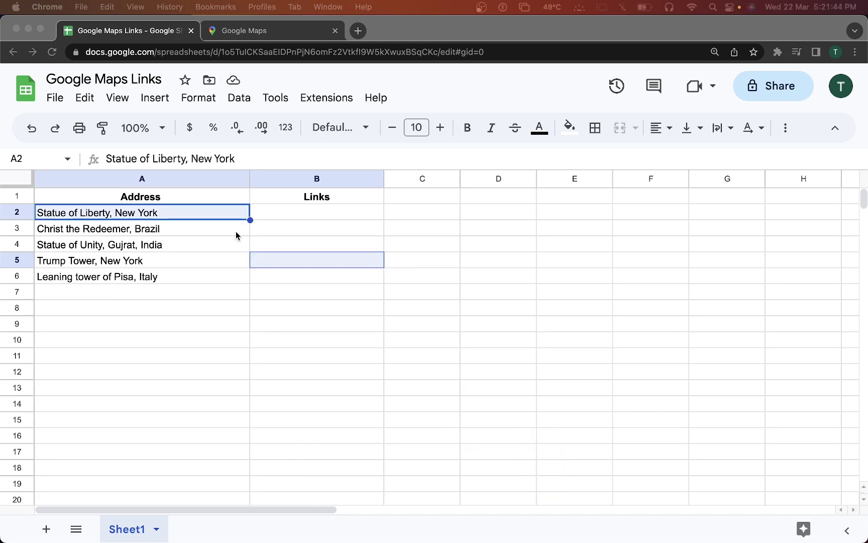
key(super+t)
text(https://www.google.com/maps/search/?api=1&query=)
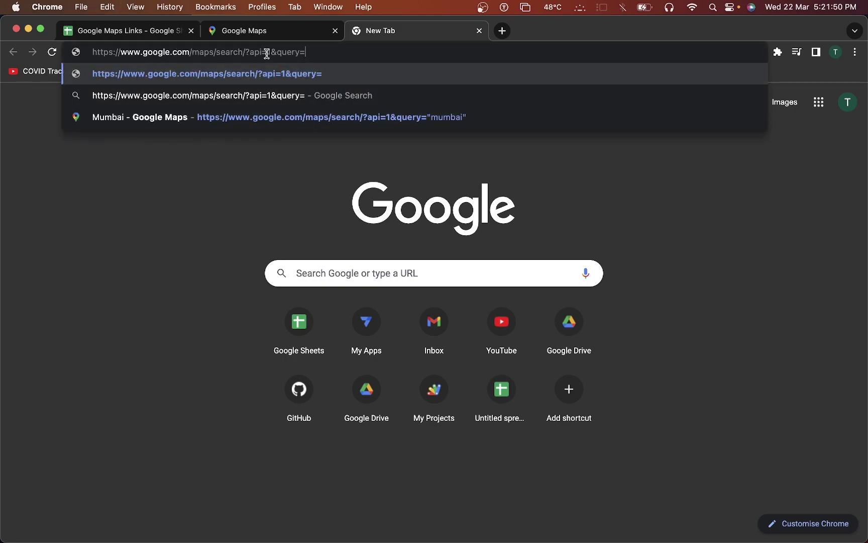
text("")
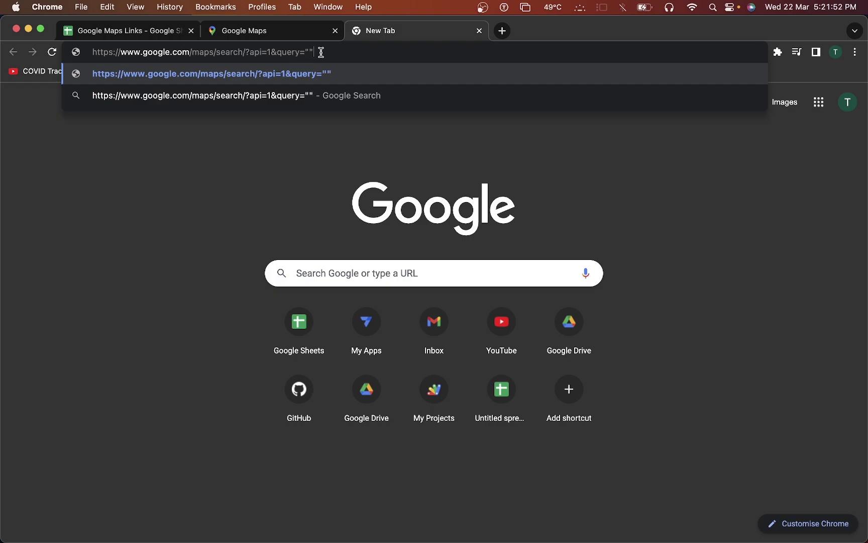
text(t)
text(rump tower)
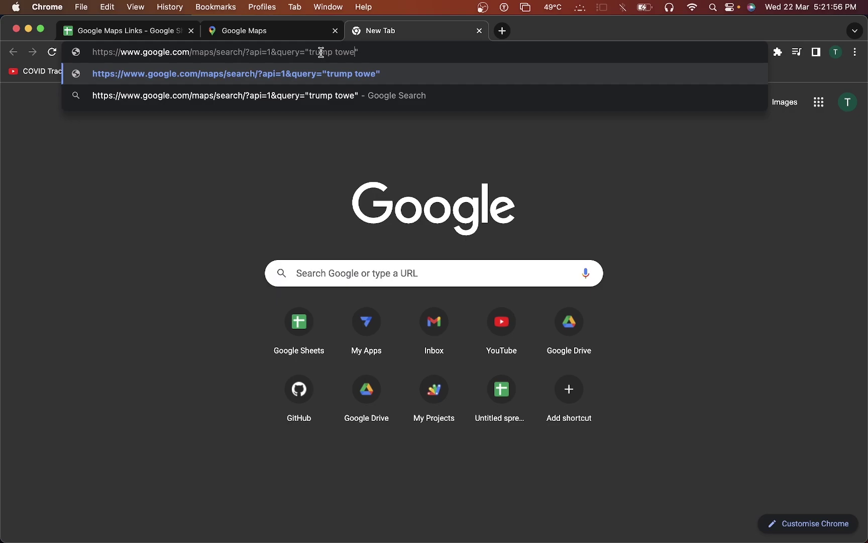
Step: Load the Google Maps search URL with query 'trump tower' in the new tab
key(Return)
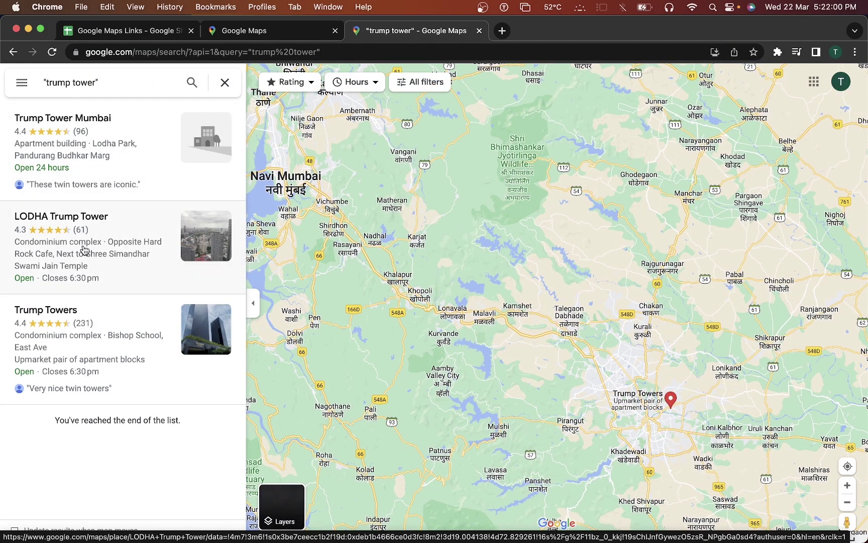
Step: View the Trump Towers Pune place details, then go back to the address spreadsheet
click(97, 343)
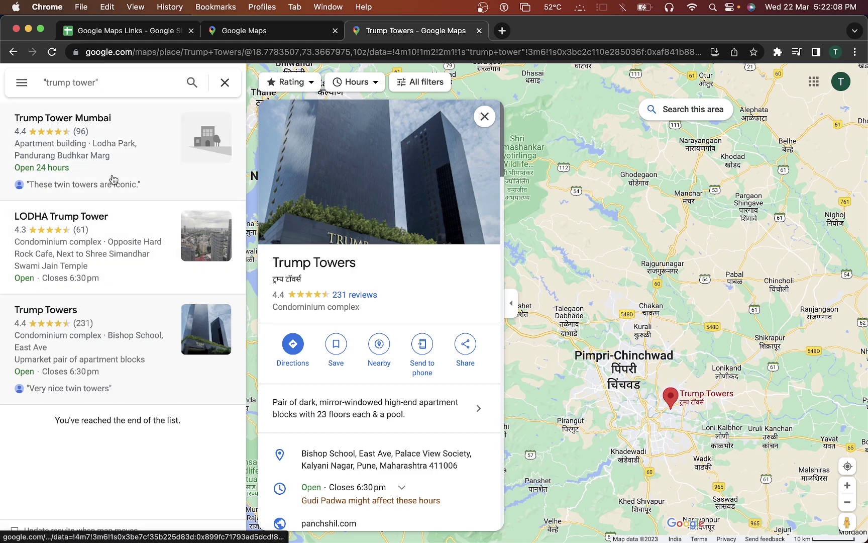
click(223, 29)
click(384, 30)
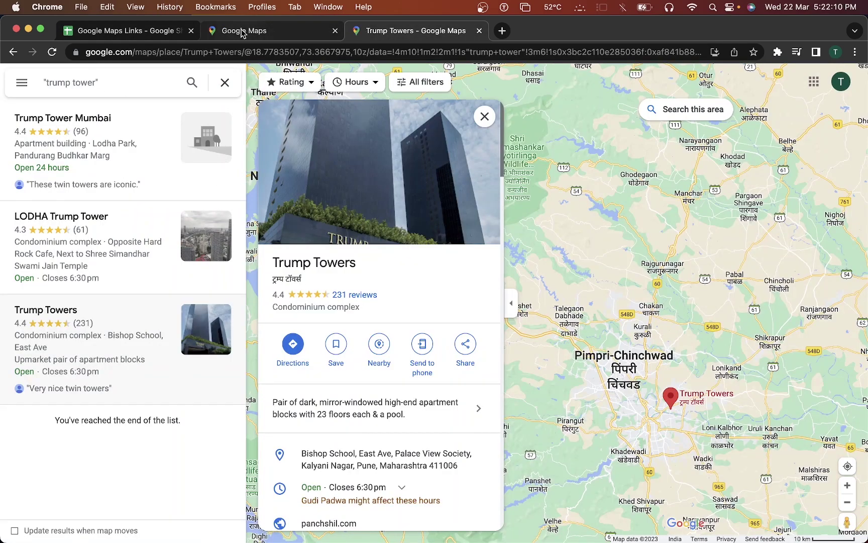
click(139, 32)
click(272, 210)
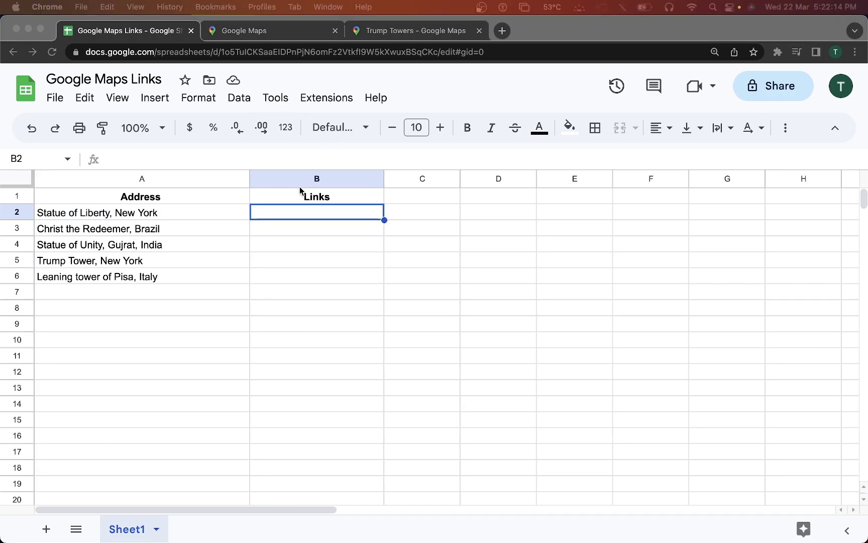
double_click(284, 208)
text(=c)
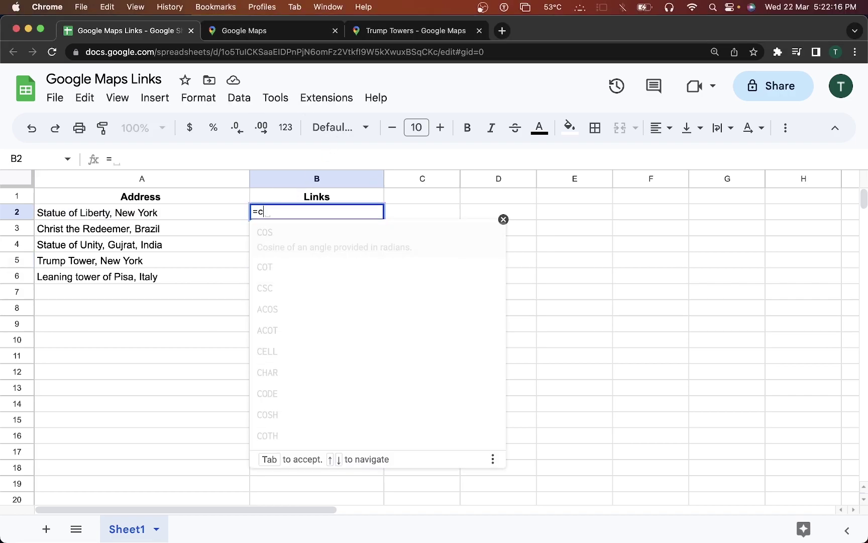
text(onc)
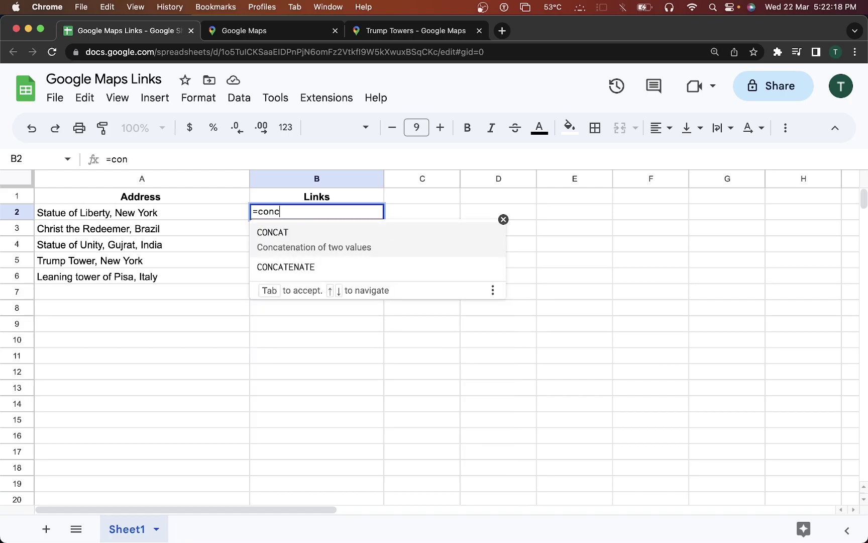
text(a)
key(Down)
key(Tab)
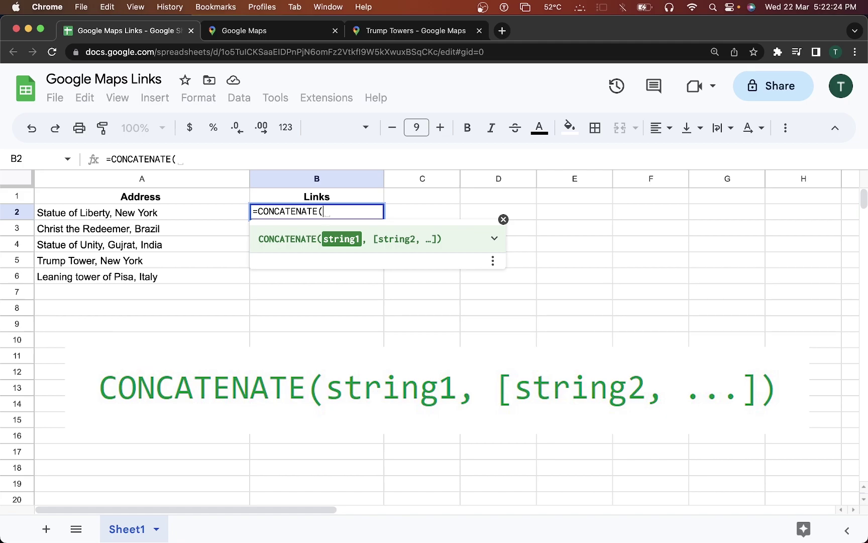
text("")
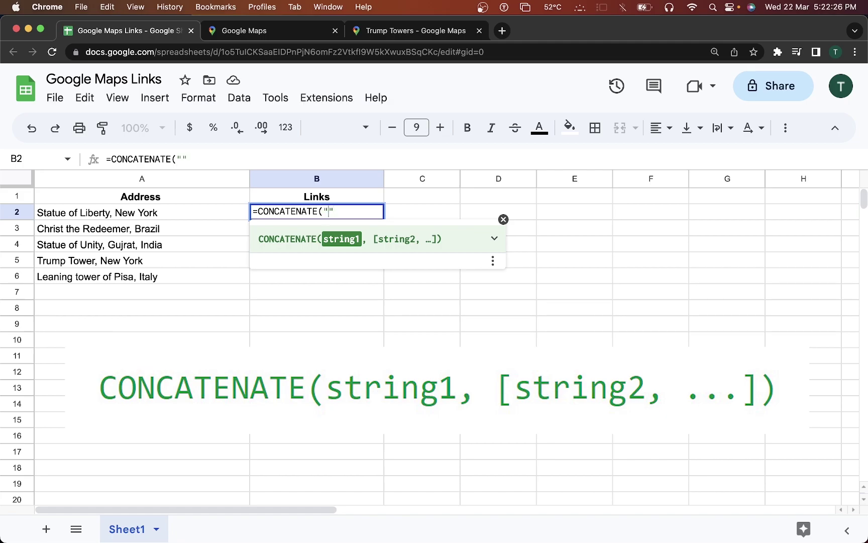
key(super+v)
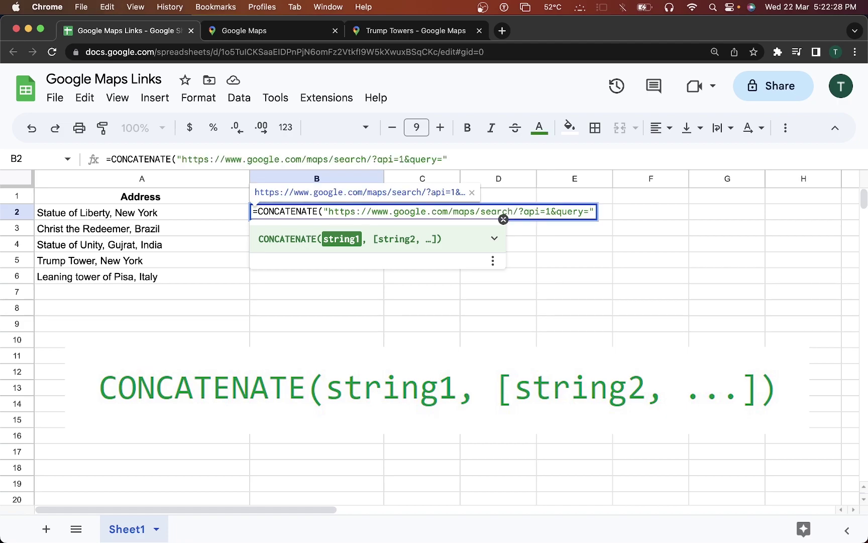
text(,)
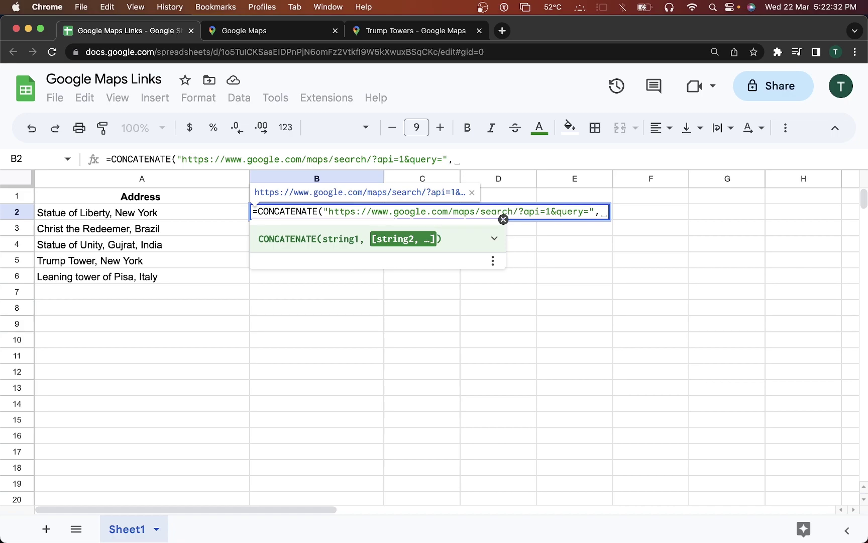
click(107, 218)
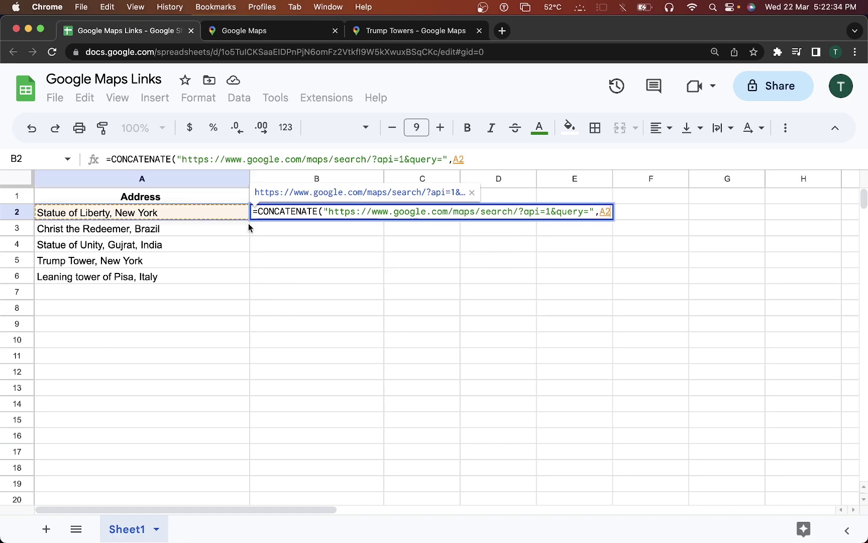
text())
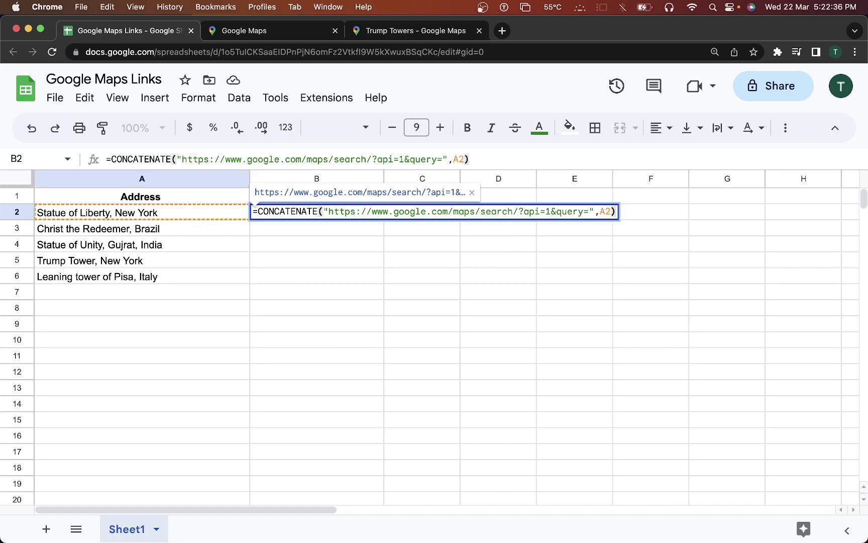
Step: Confirm the formula, dismiss the column autofill suggestion, and reopen B2 for editing
key(Return)
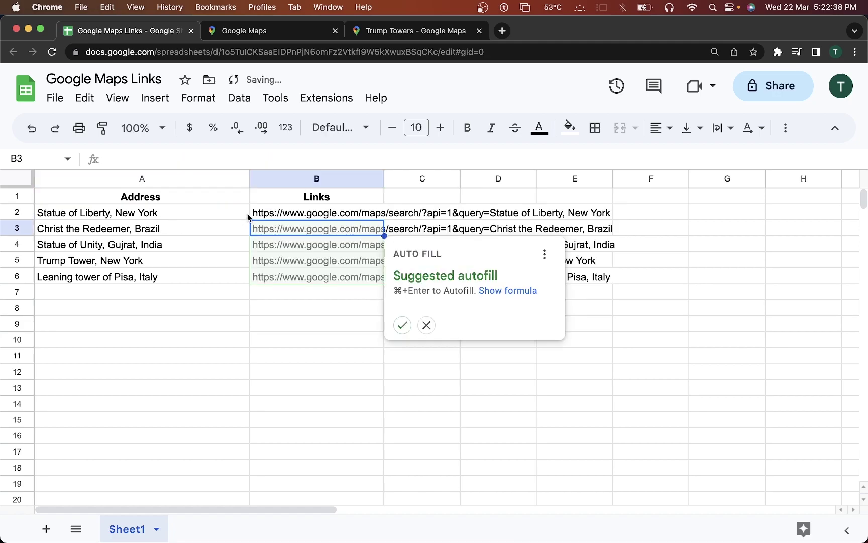
click(326, 219)
double_click(338, 218)
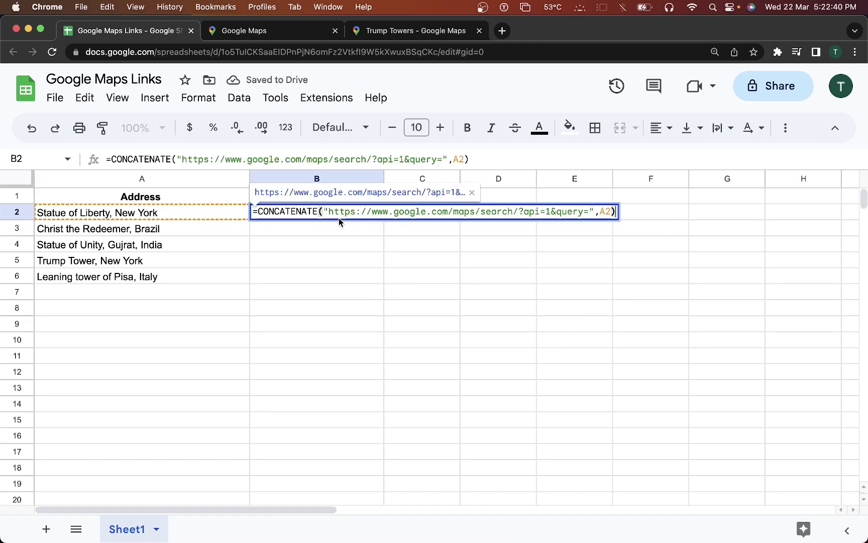
click(309, 241)
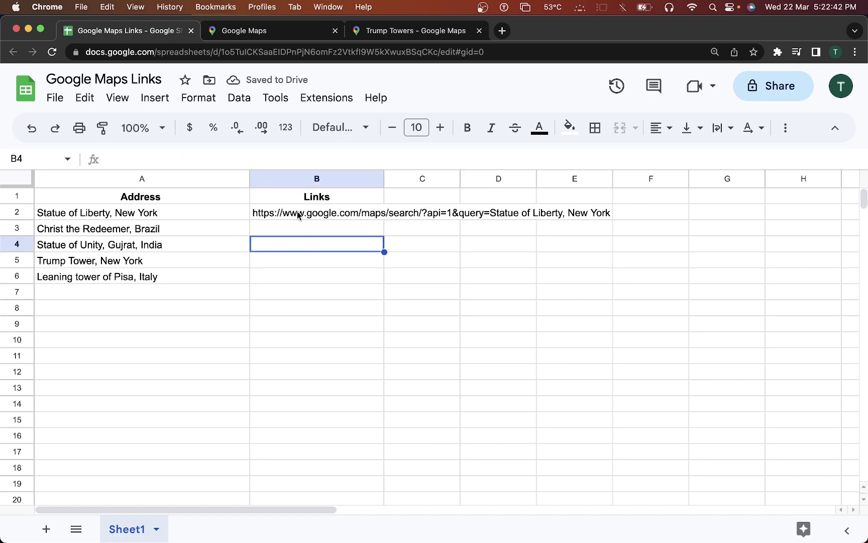
click(297, 215)
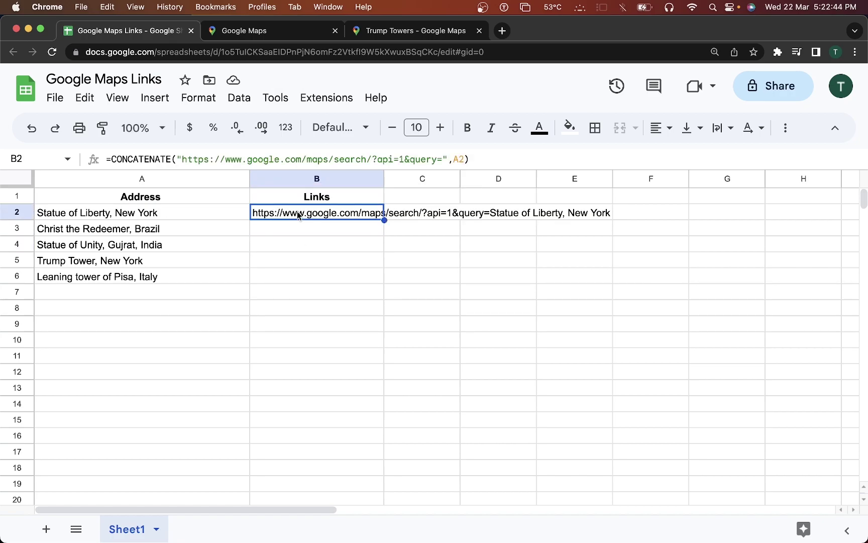
double_click(297, 215)
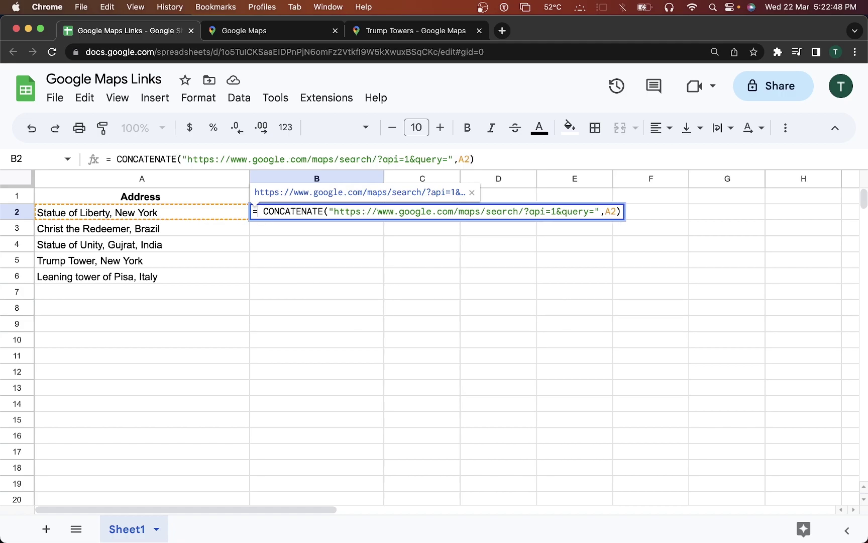
text(Hyper)
Step: Change B2 to =HYPERLINK(CONCATENATE(...),A2) and confirm it
key(Tab)
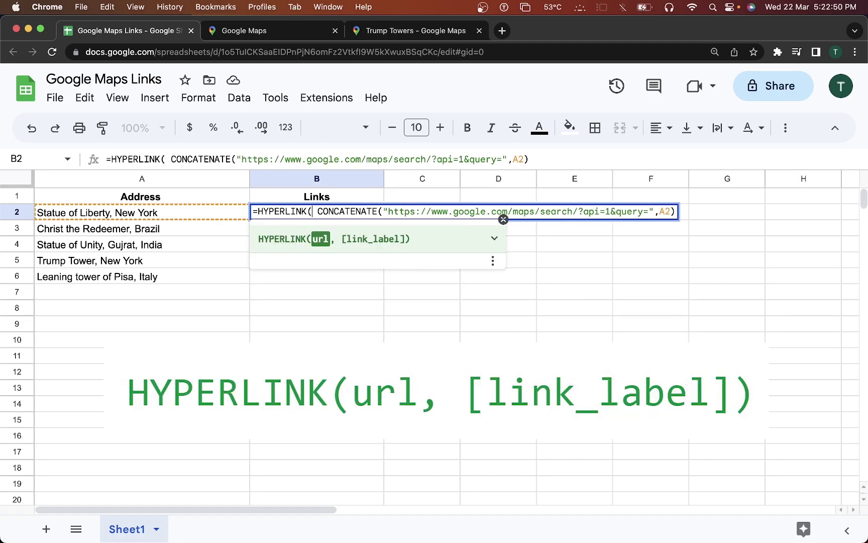
key(BackSpace)
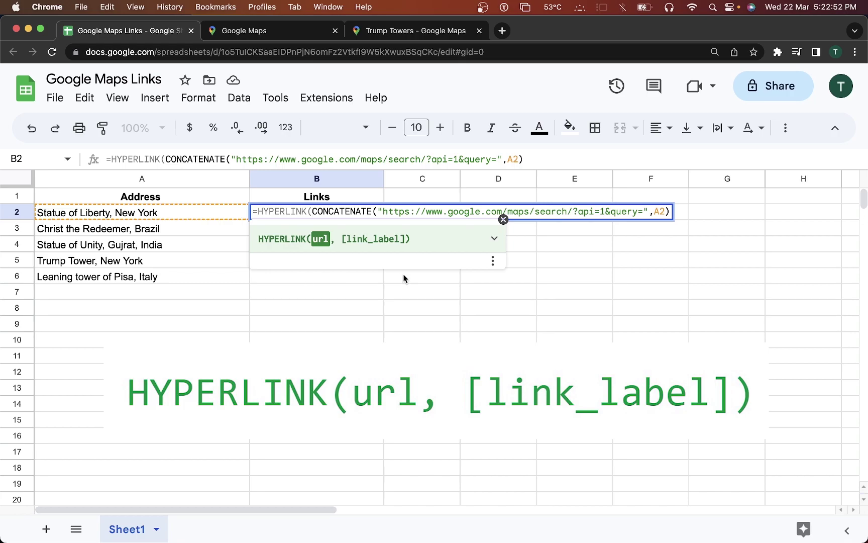
click(667, 211)
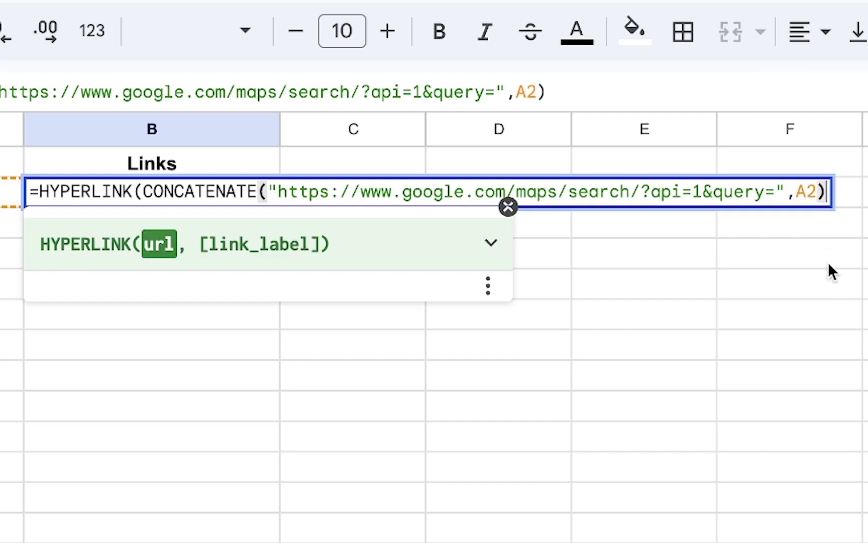
text(,A2)
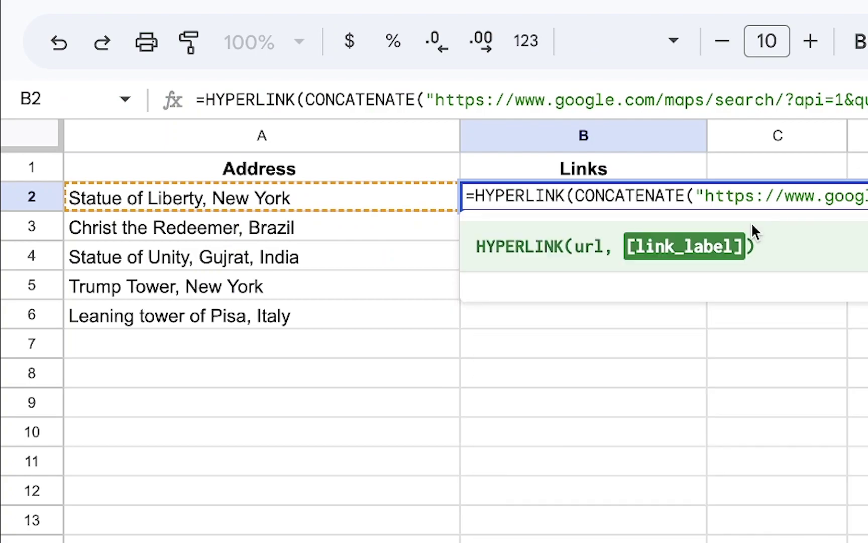
text())
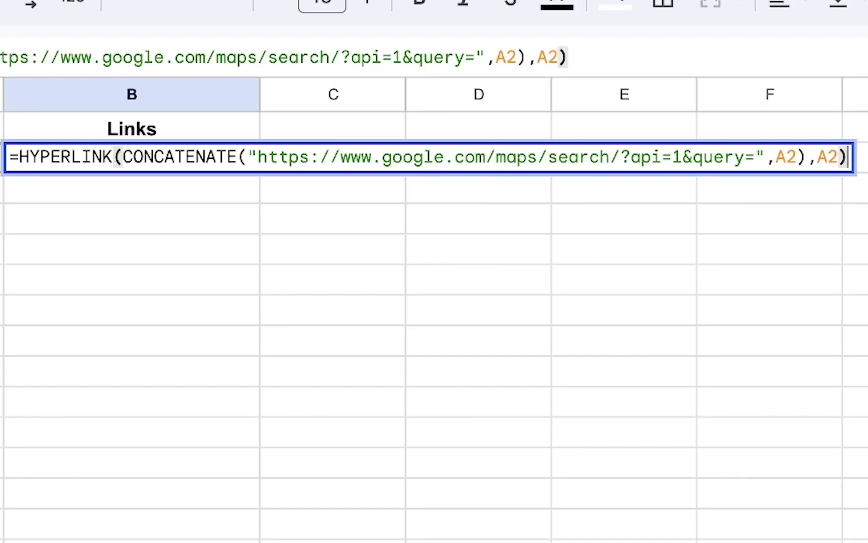
key(Return)
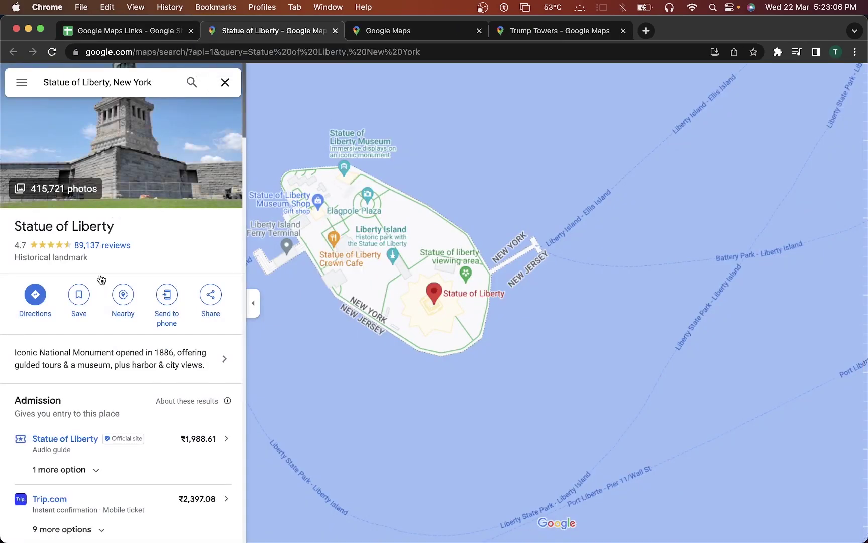
Step: Fill B2's HYPERLINK formula down to B6 and open the Trump Tower, New York link
key(ctrl+shift+Tab)
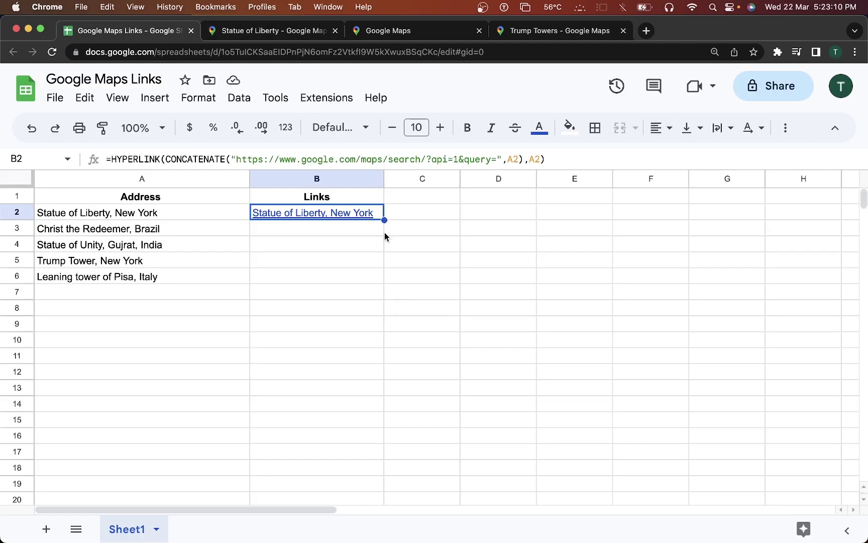
drag(374, 278, 372, 214)
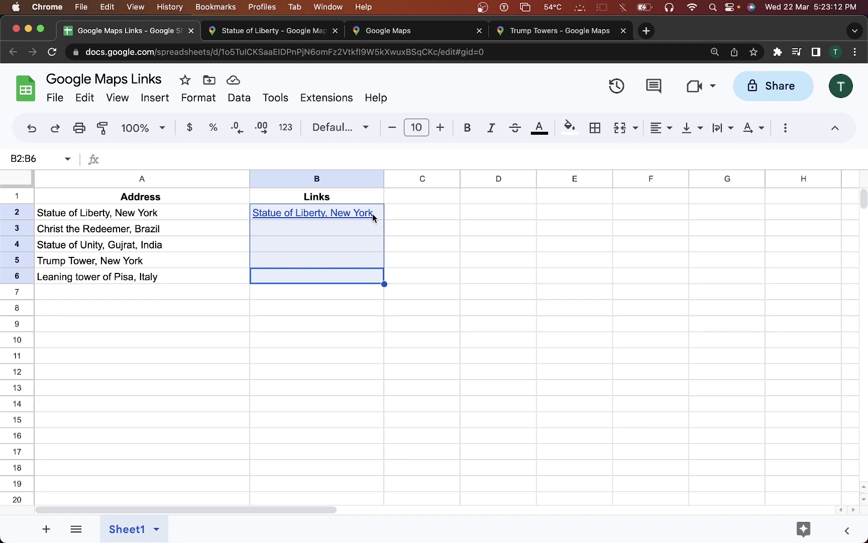
click(381, 215)
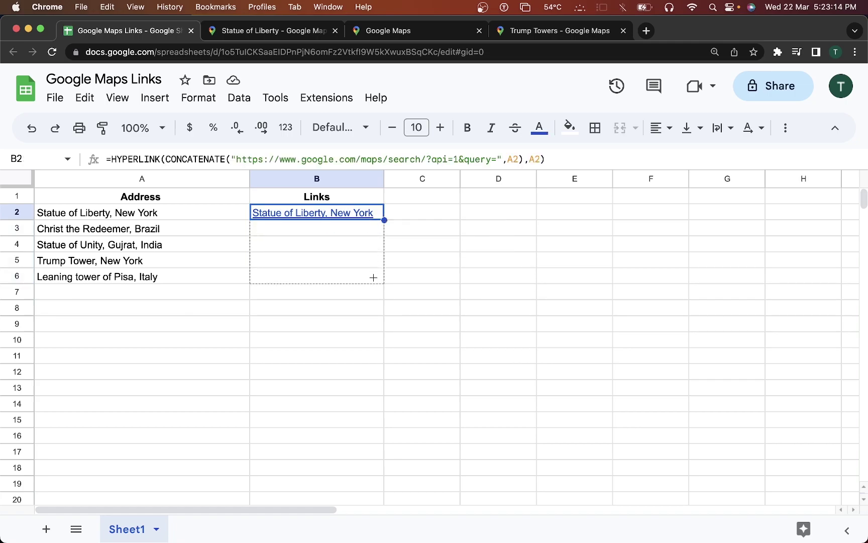
drag(377, 253, 373, 278)
click(458, 298)
click(226, 260)
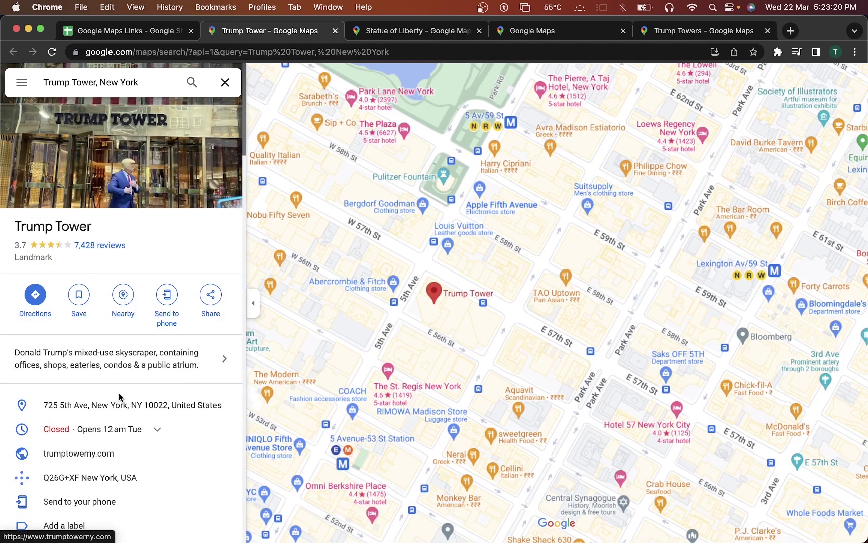
Step: Check the Trump Tower and Leaning Tower of Pisa map pages, returning to the spreadsheet
click(131, 31)
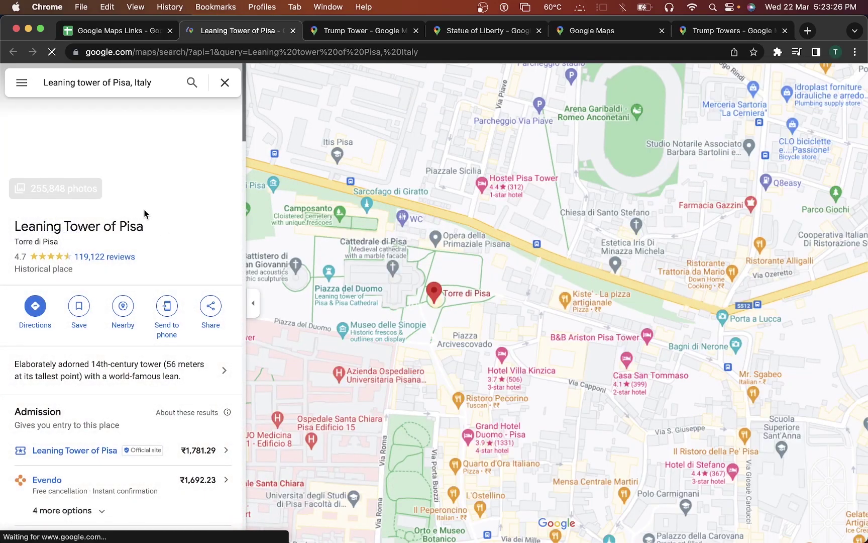
drag(23, 222, 169, 227)
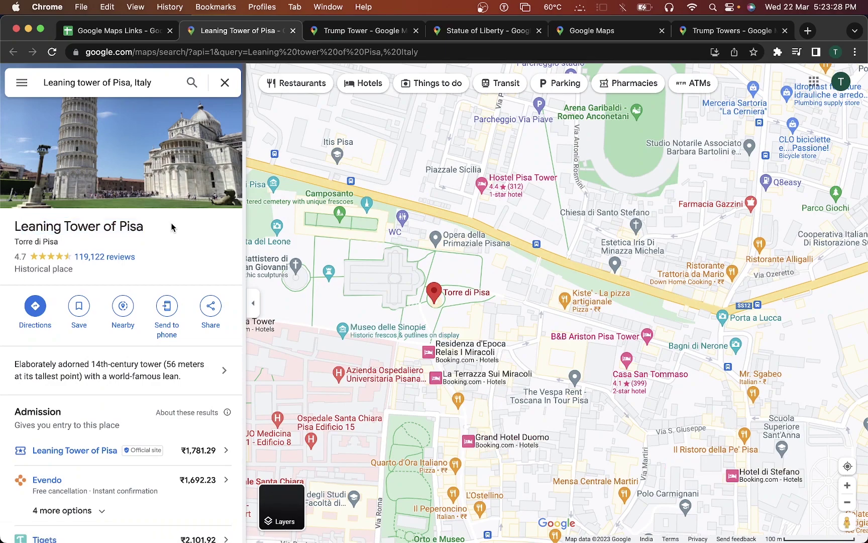
click(112, 31)
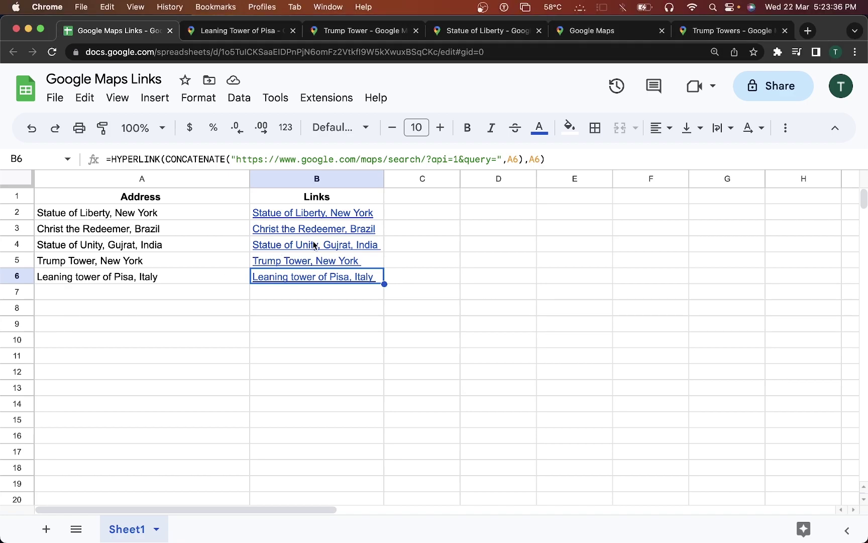
double_click(137, 160)
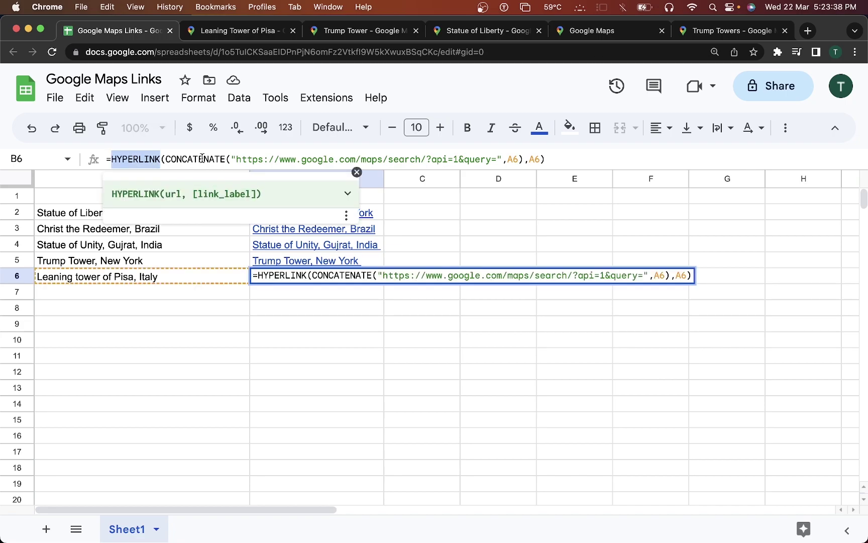
double_click(203, 158)
drag(236, 158, 487, 159)
double_click(510, 158)
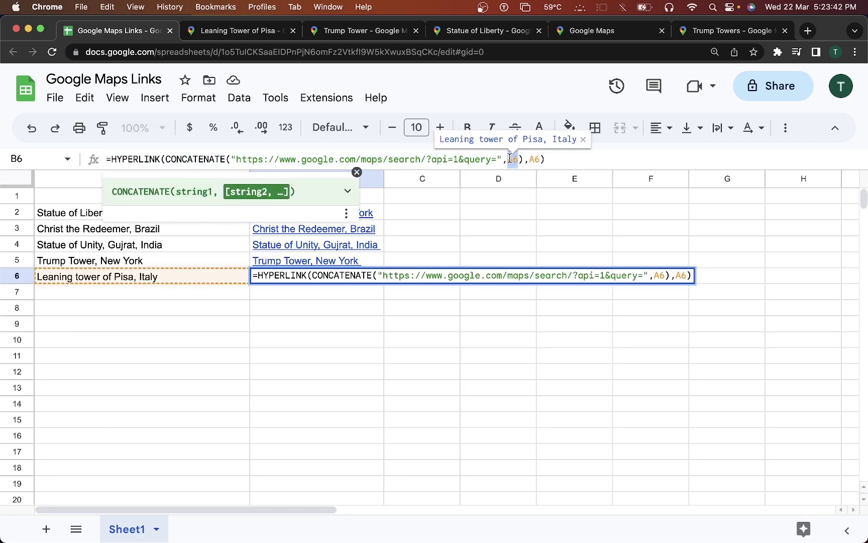
double_click(536, 159)
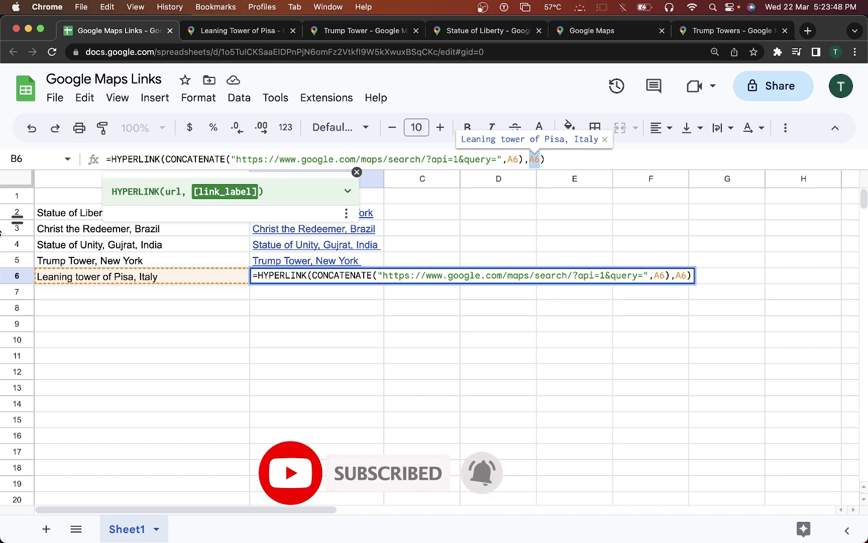
key(Return)
click(120, 245)
click(275, 216)
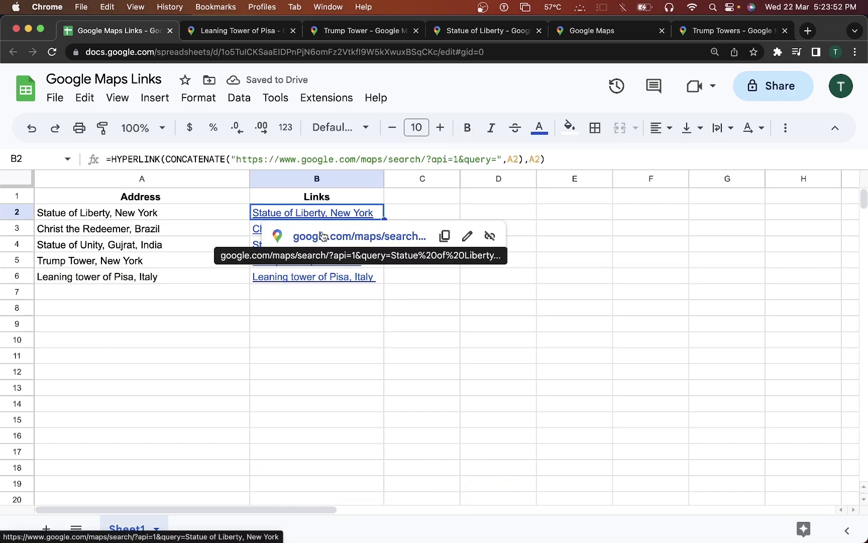
click(311, 305)
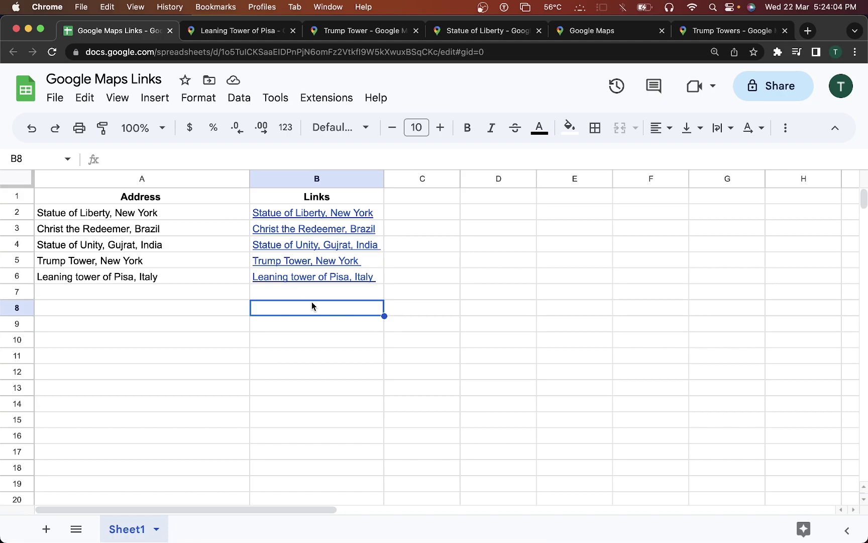
click(322, 220)
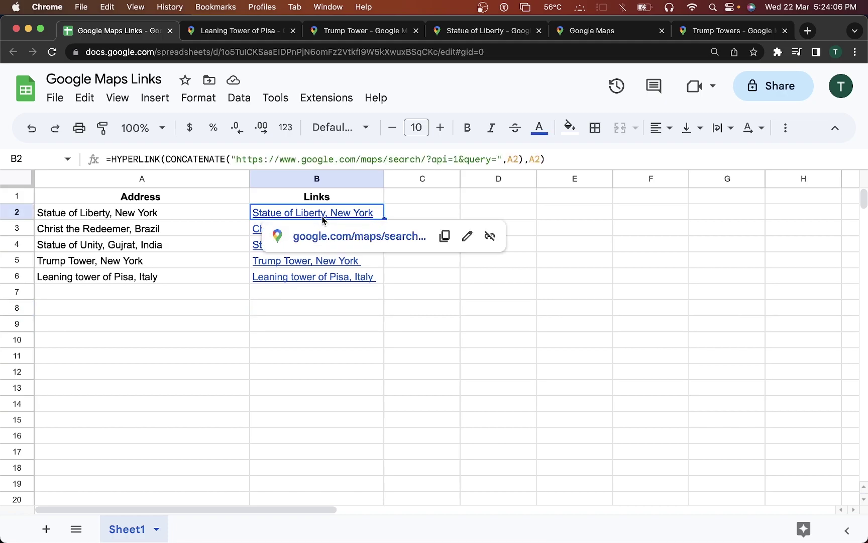
drag(64, 199, 335, 276)
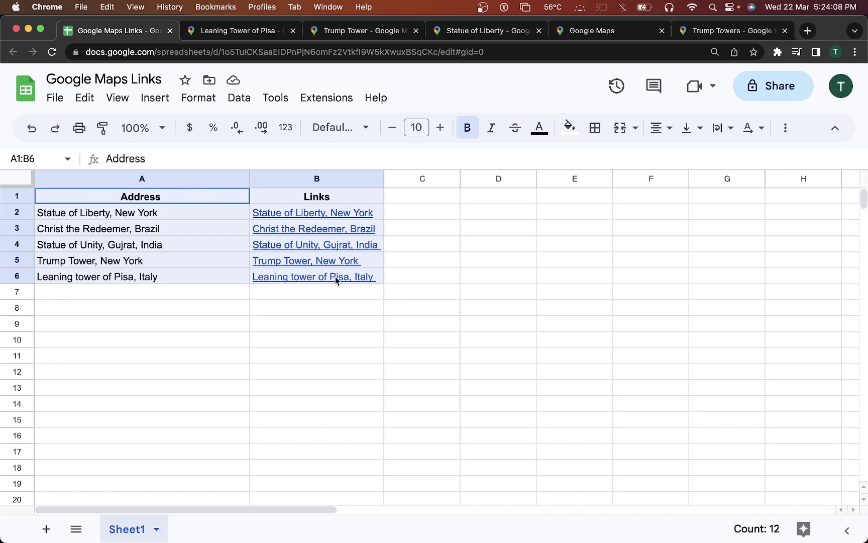
click(324, 308)
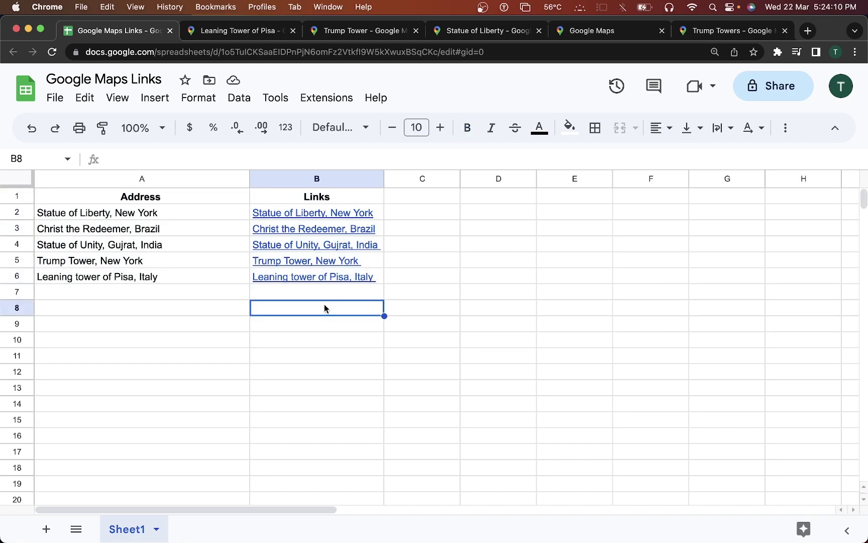